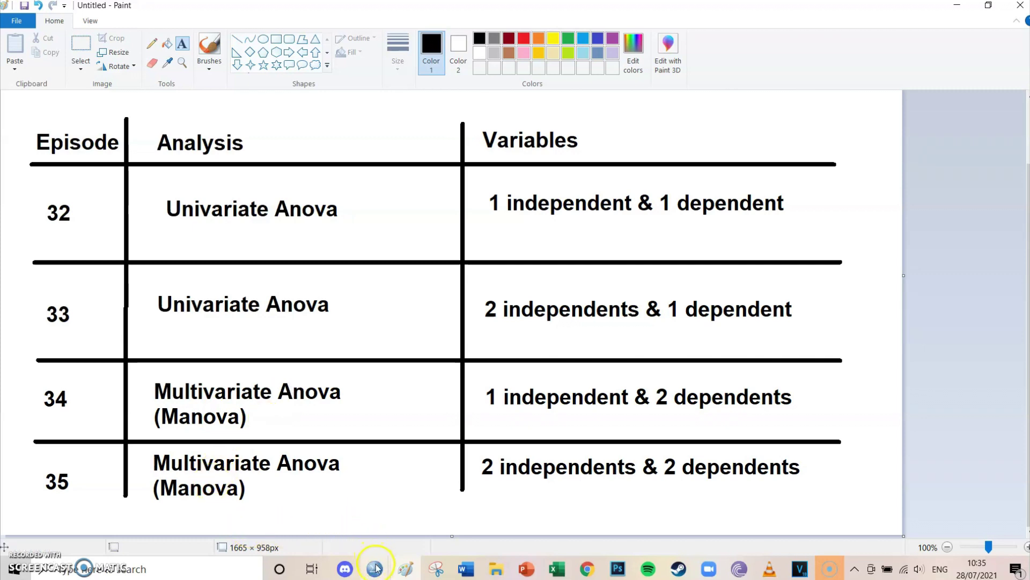
Switch to the anova dataset in SPSS and view the value labels of the Gender variable.
mouse_move(376, 568)
left_click(412, 517)
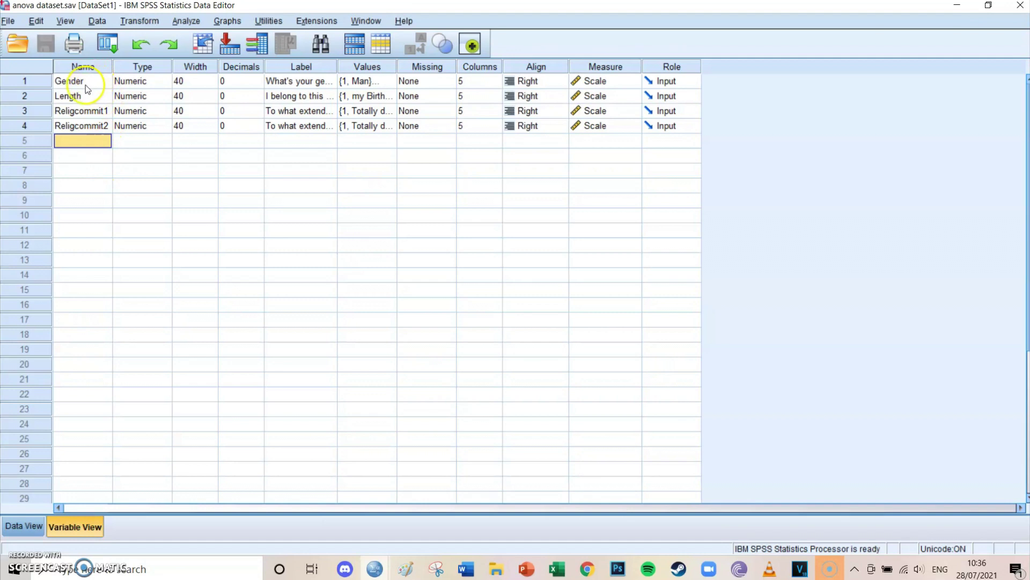
left_click(369, 81)
left_click(391, 81)
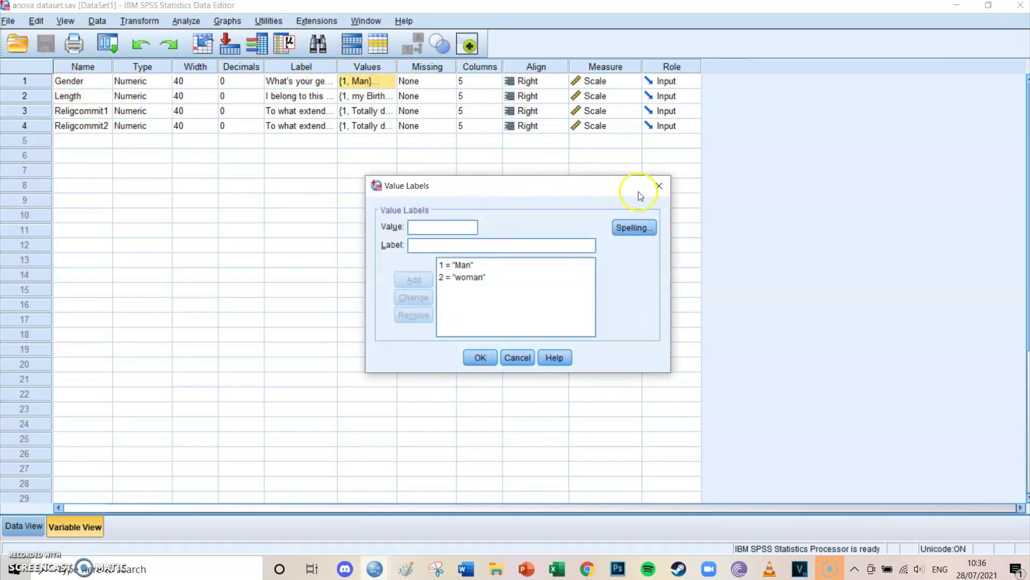
left_click(661, 186)
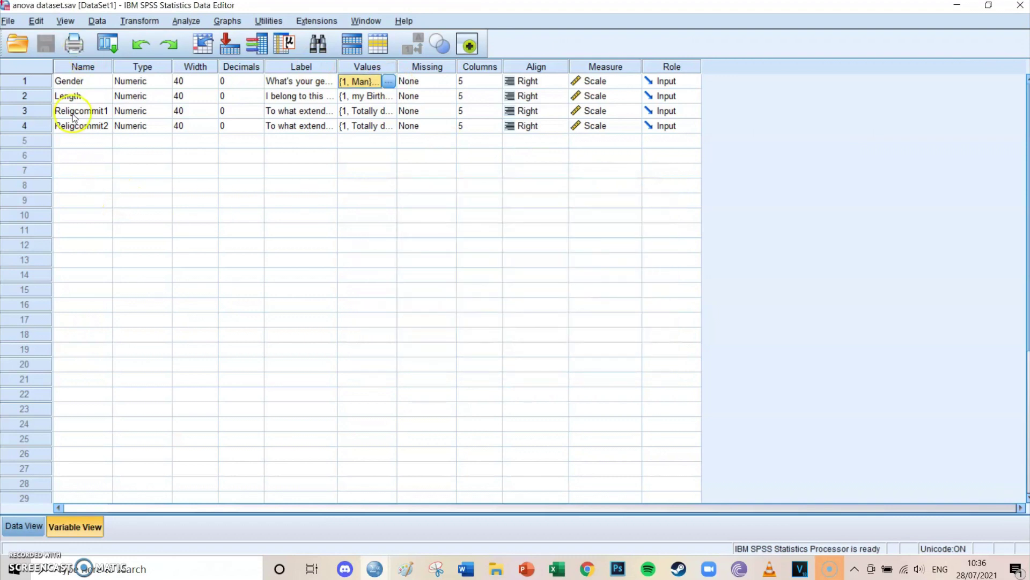
Widen the Label column to show the full question texts and view the value labels of the Length variable.
left_click(74, 96)
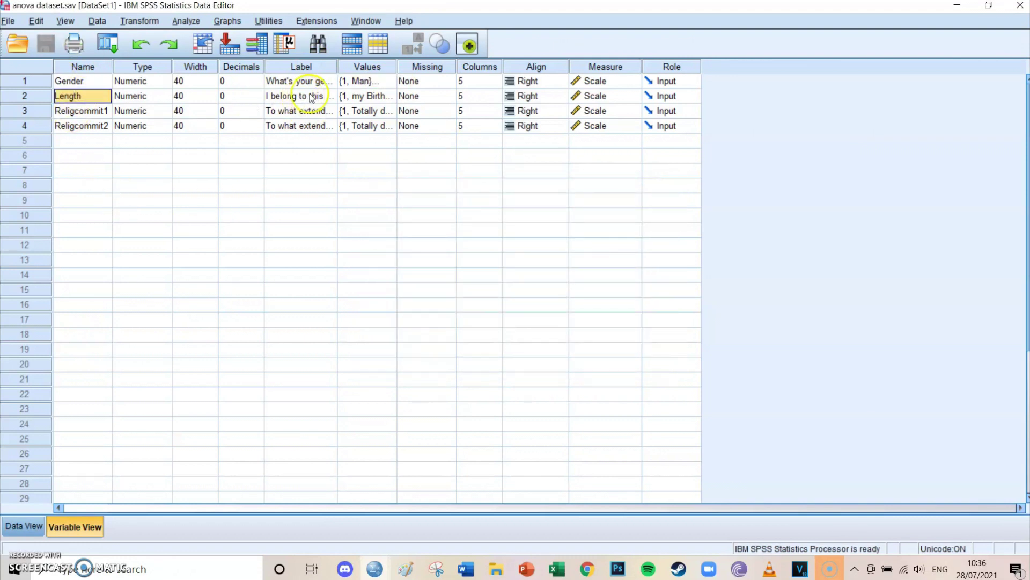
left_click(328, 96)
left_click_drag(337, 66, 397, 67)
left_click(425, 96)
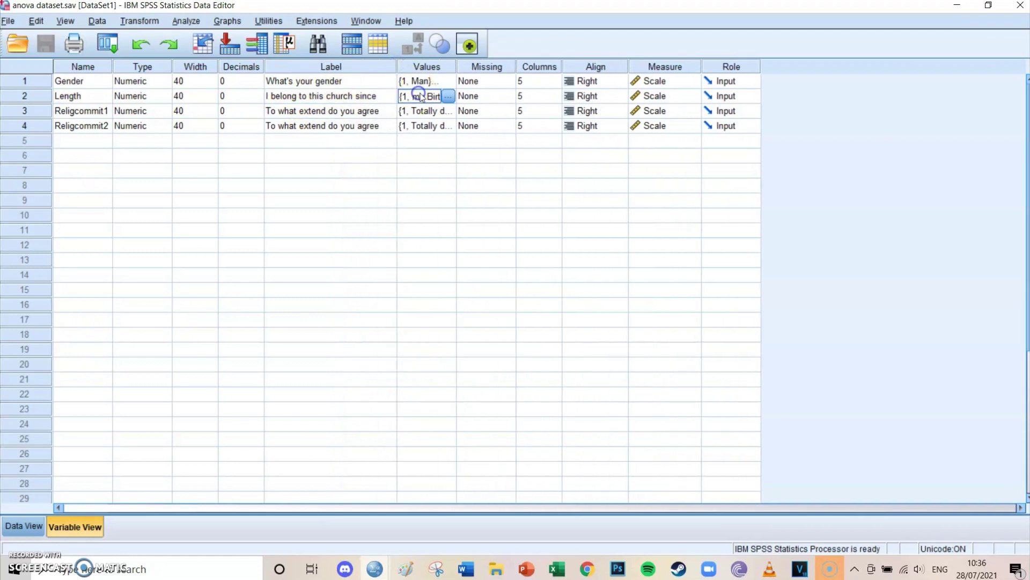
left_click(450, 96)
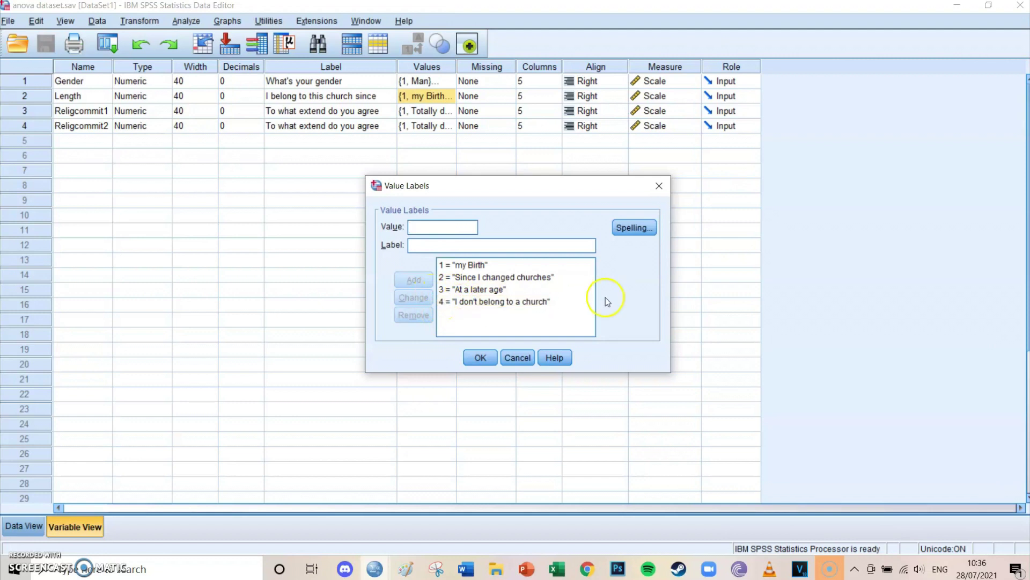
left_click(660, 185)
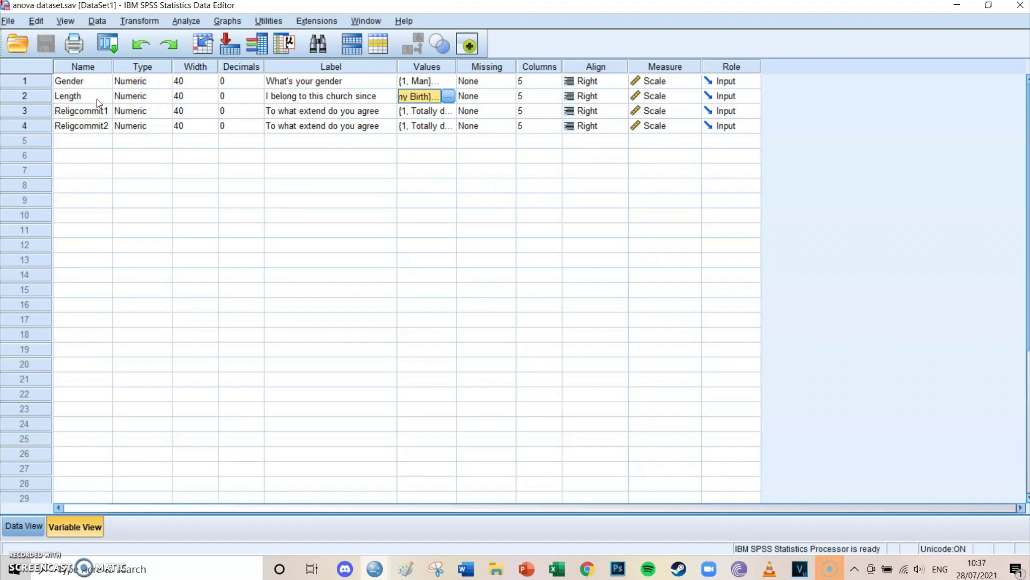
Open a univariate General Linear Model analysis with Religcommit1 as dependent variable and Gender and Length as fixed factors.
left_click(88, 86)
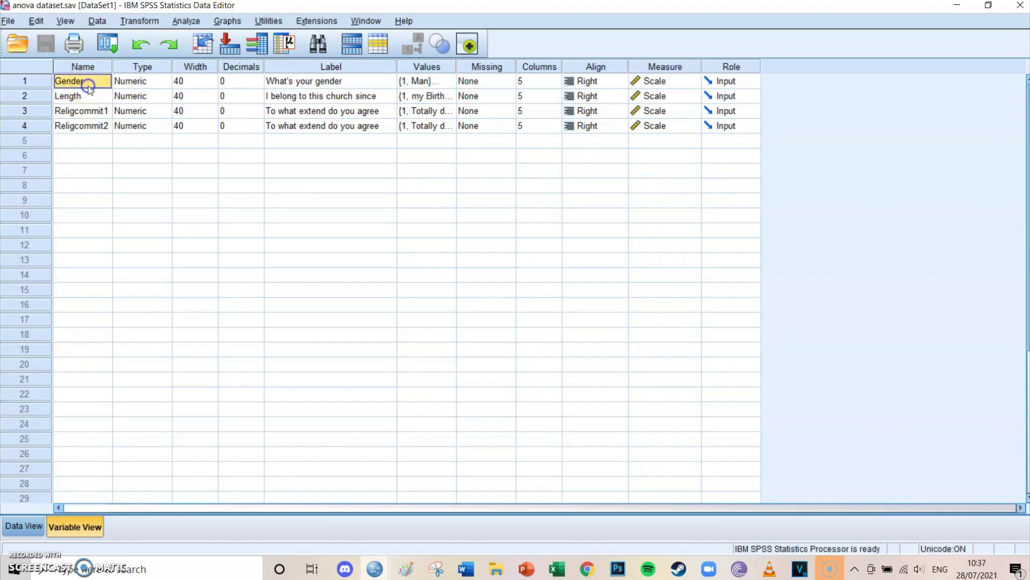
left_click(88, 89)
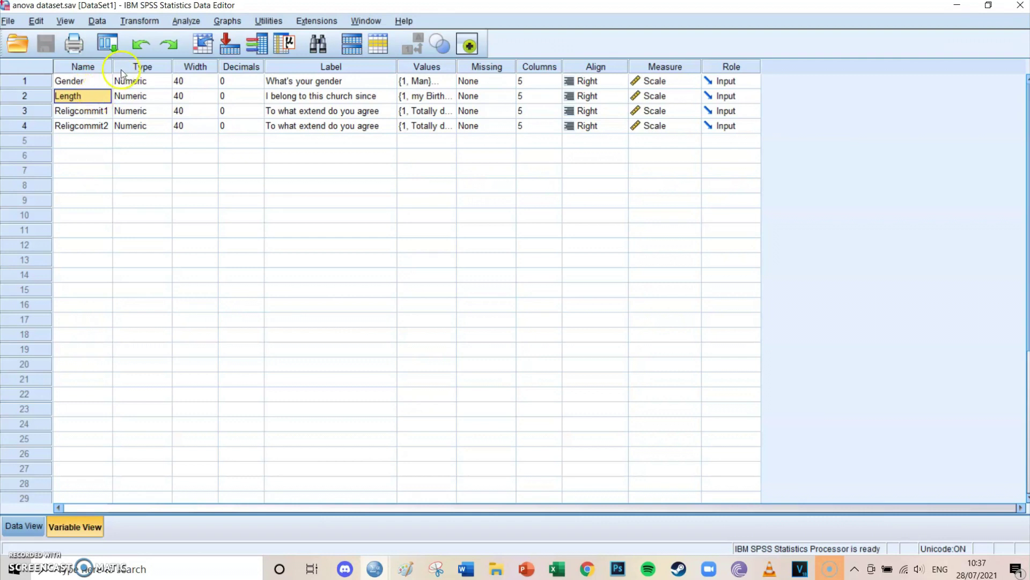
left_click(180, 22)
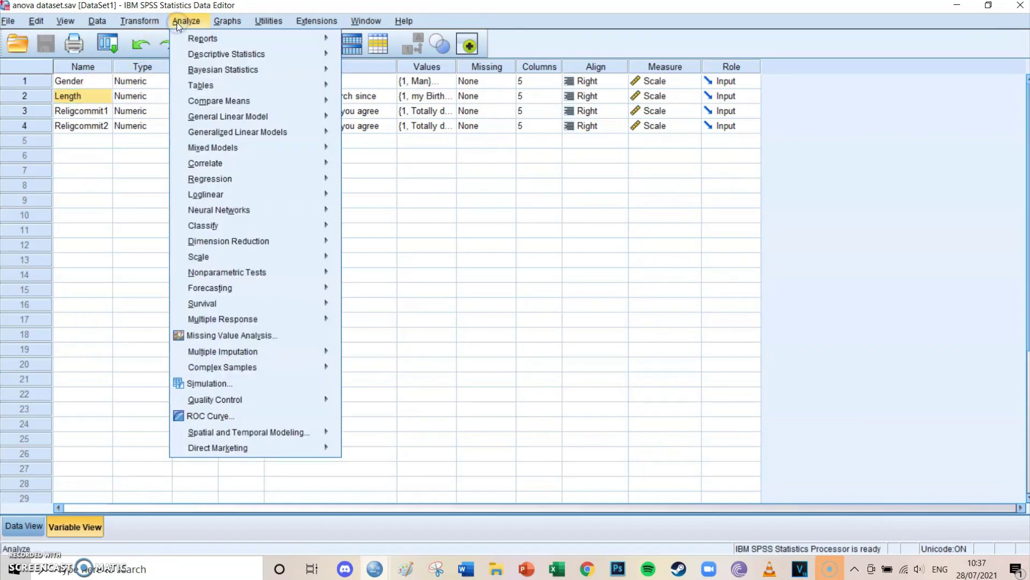
left_click(311, 118)
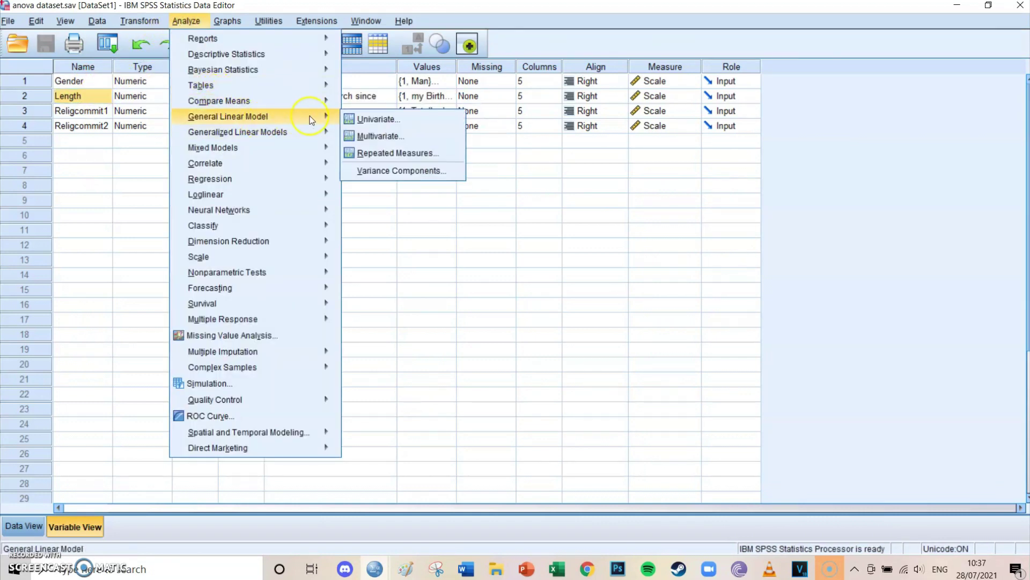
left_click(364, 119)
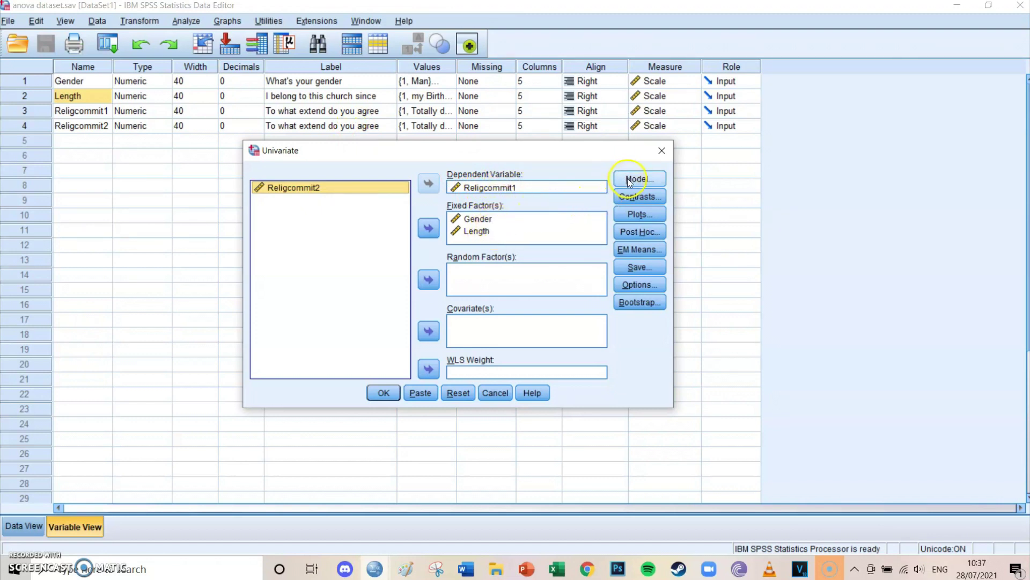
Request LSD post hoc tests for both Gender and Length.
left_click(629, 233)
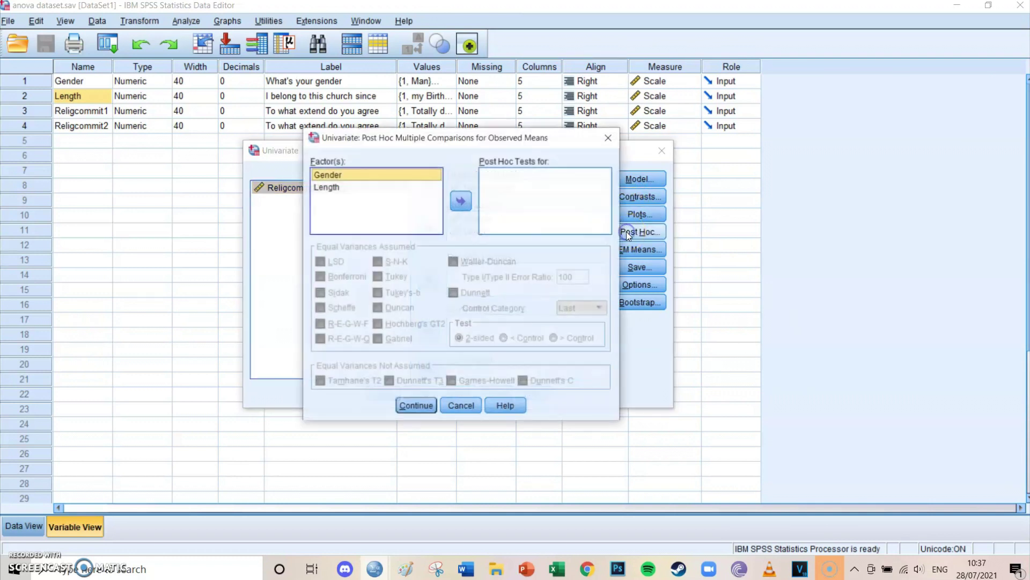
left_click(460, 201)
left_click(357, 188)
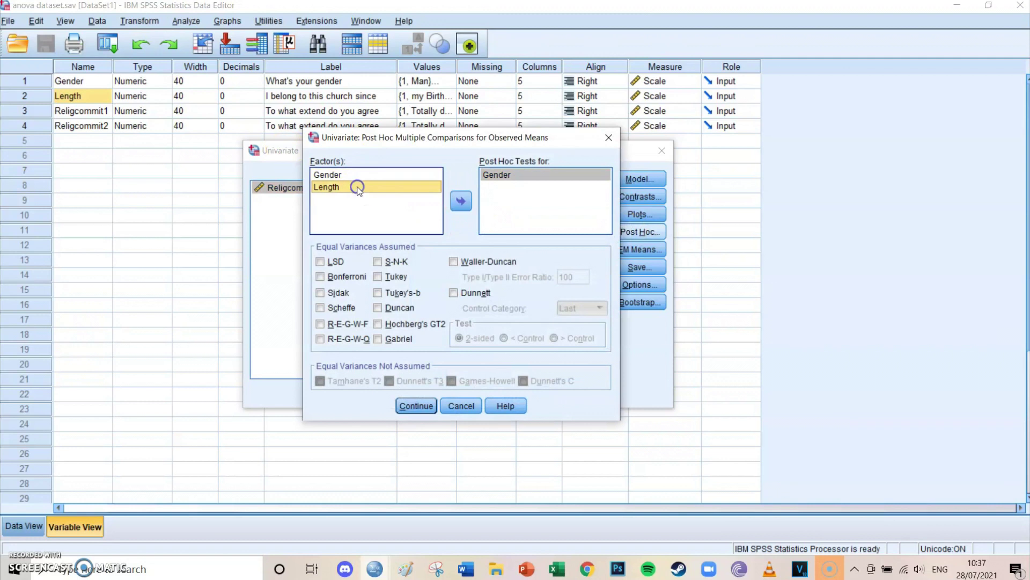
left_click(463, 203)
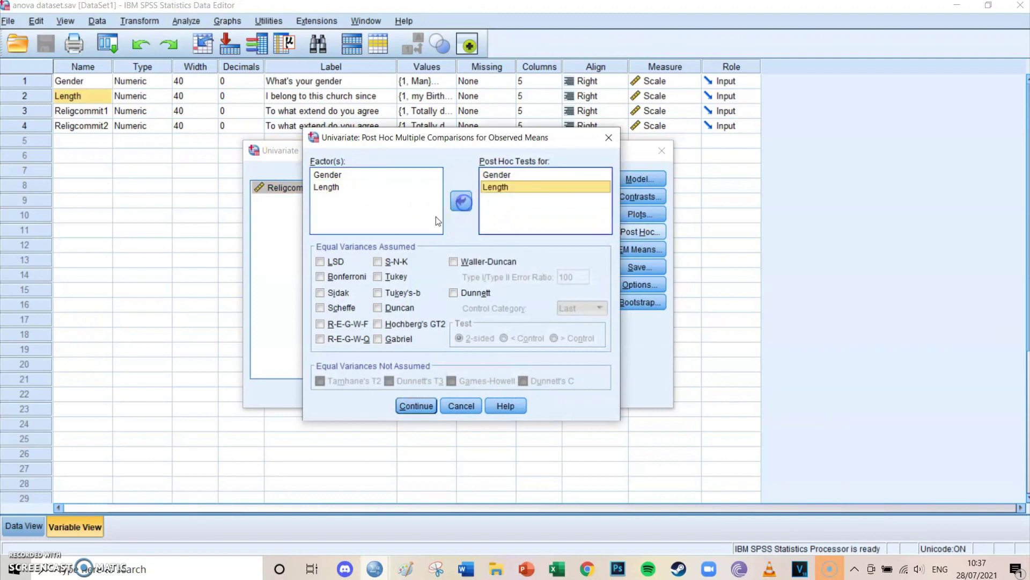
left_click(328, 262)
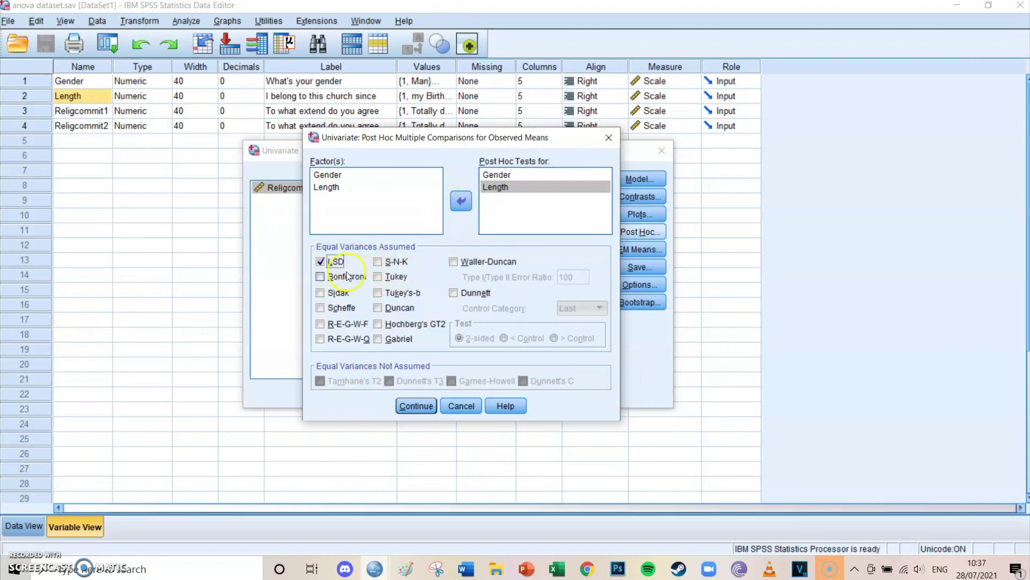
left_click(416, 405)
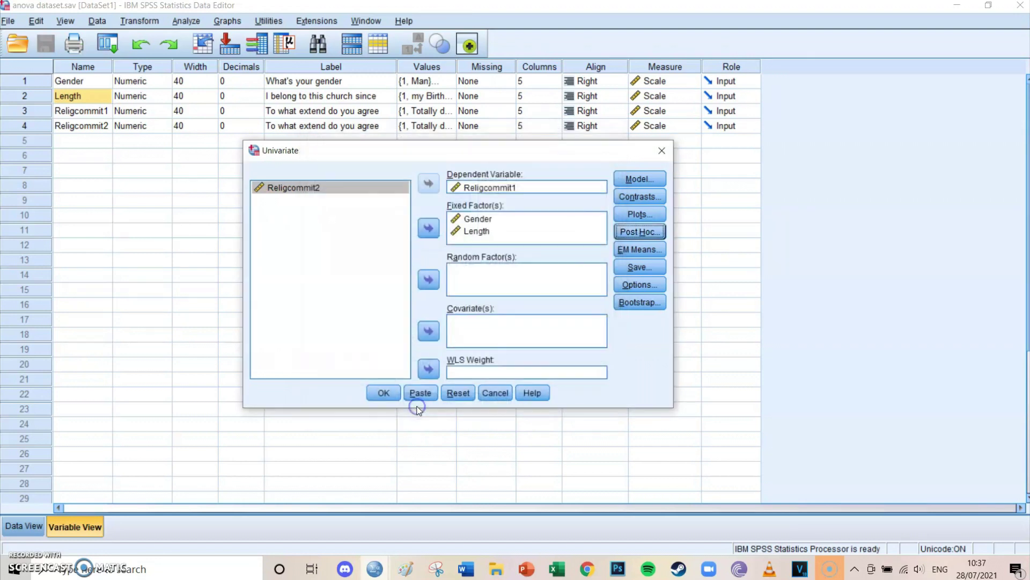
Display estimated marginal means for Gender, Length and Gender*Length, comparing main effects with the LSD(none) confidence interval adjustment.
left_click(640, 250)
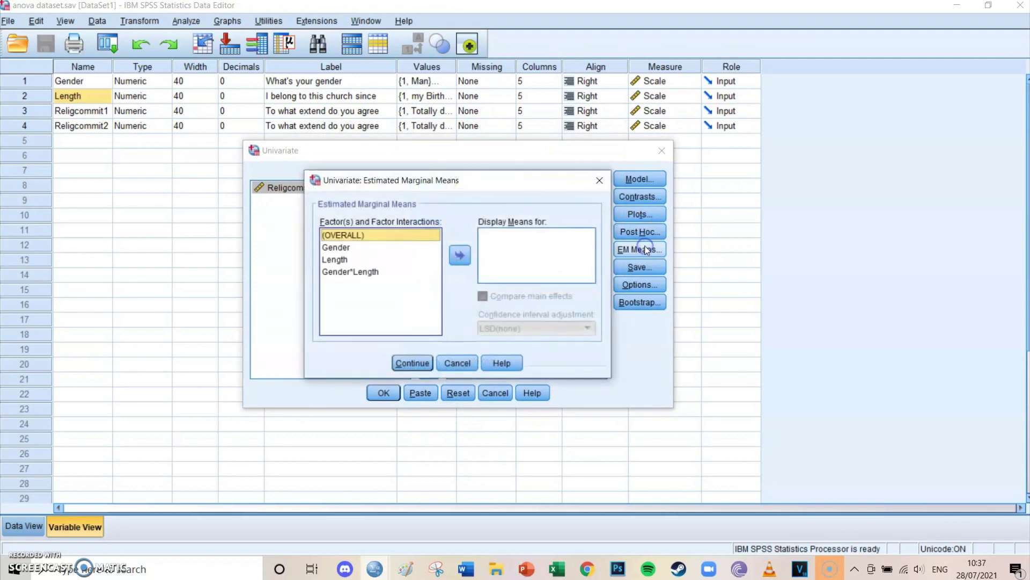
left_click(338, 259)
left_click(376, 247)
left_click(460, 253)
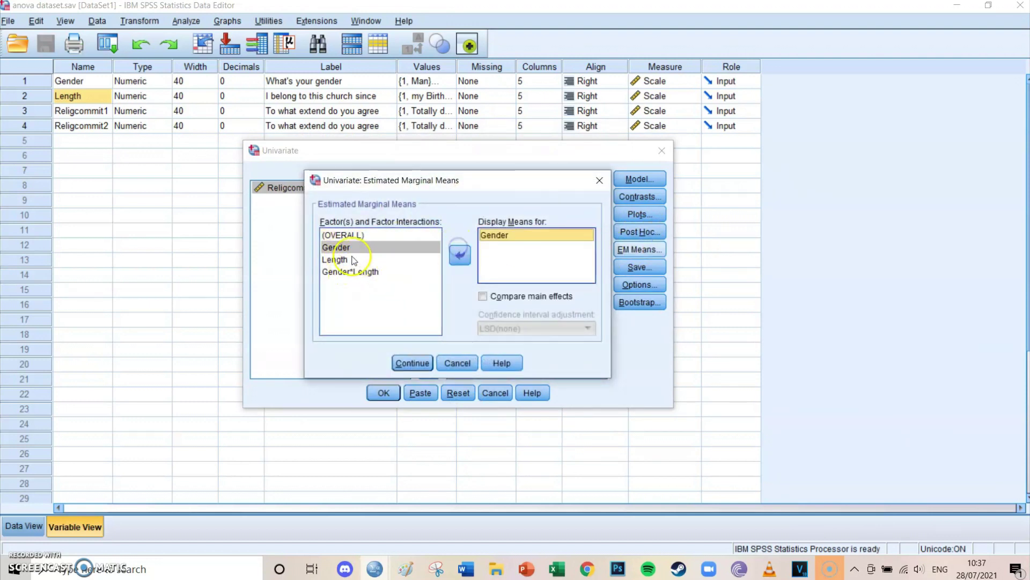
left_click(338, 260)
left_click(460, 253)
left_click(376, 271)
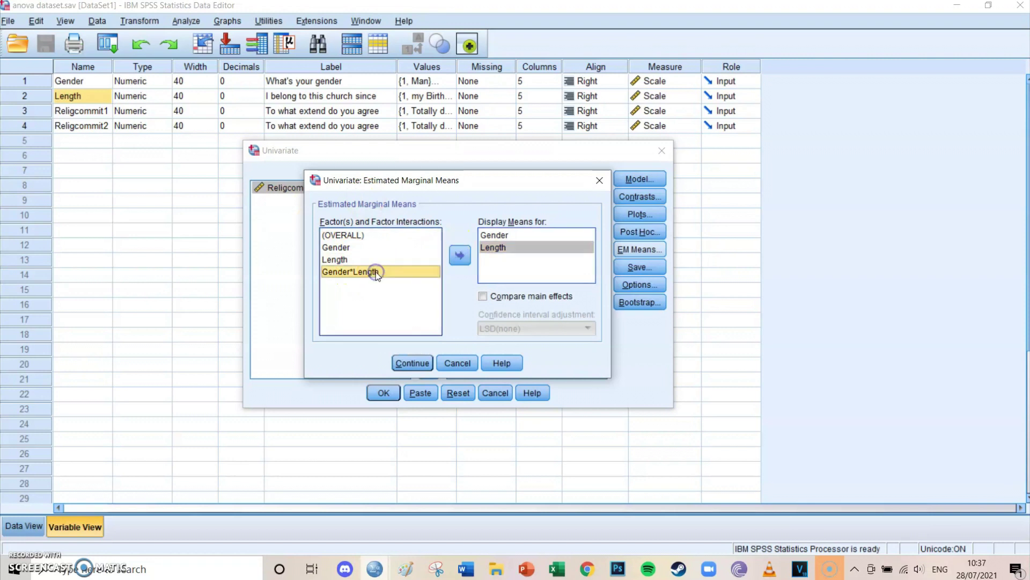
left_click(459, 254)
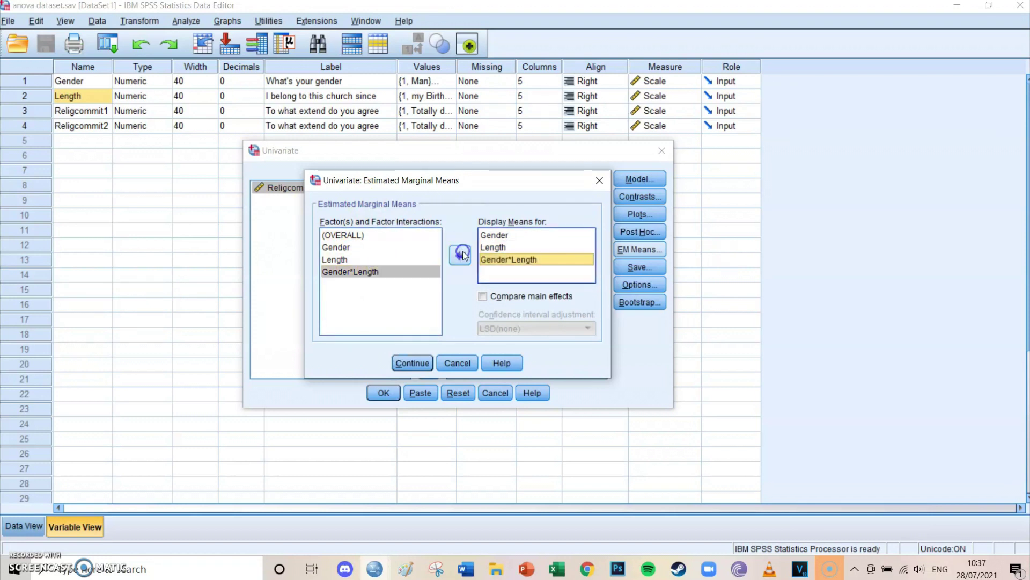
left_click(514, 298)
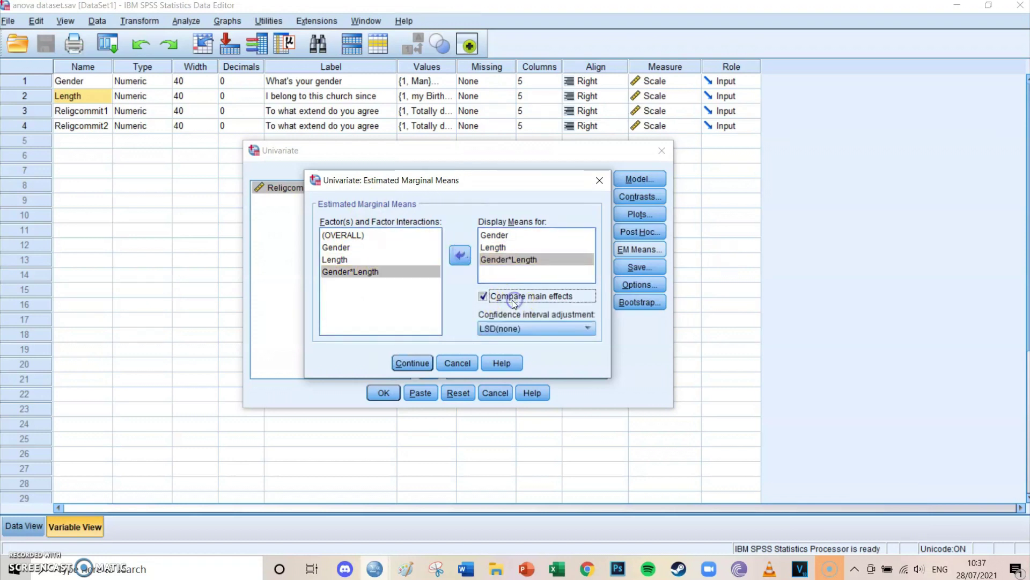
left_click(529, 328)
left_click(524, 328)
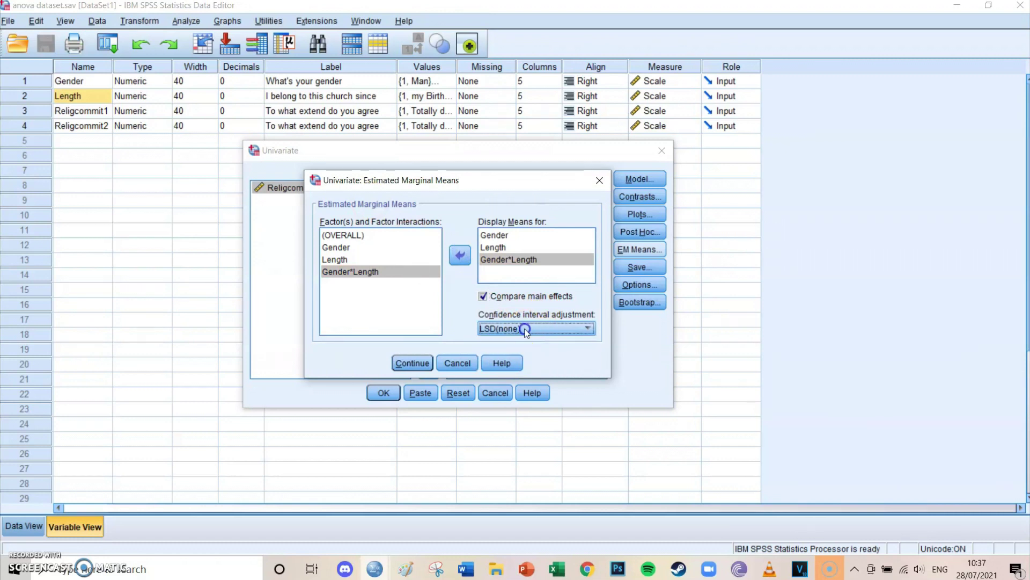
left_click(411, 363)
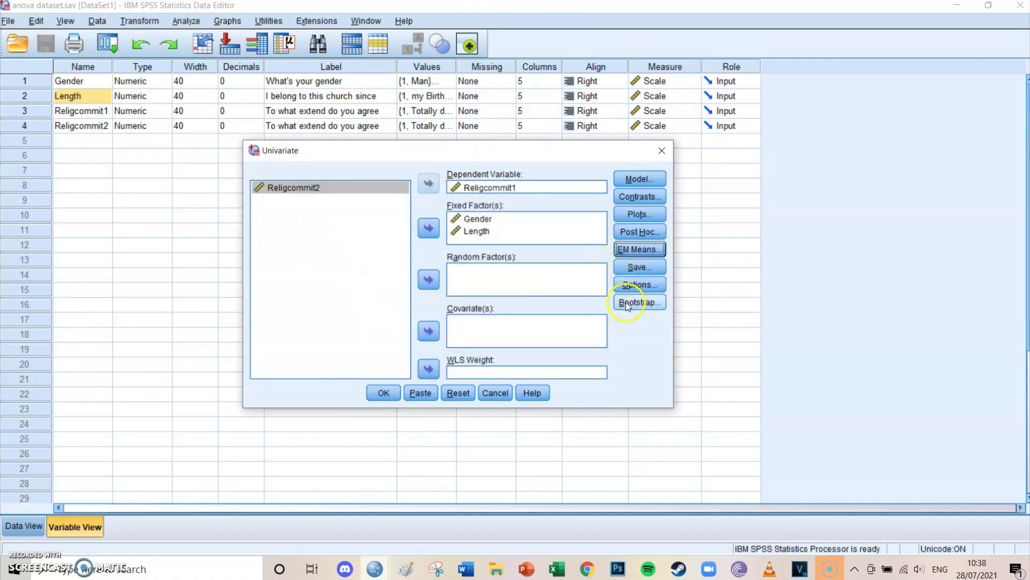
Include descriptive statistics, estimates of effect size, observed power and parameter estimates in the output, alongside the homogeneity tests.
left_click(627, 285)
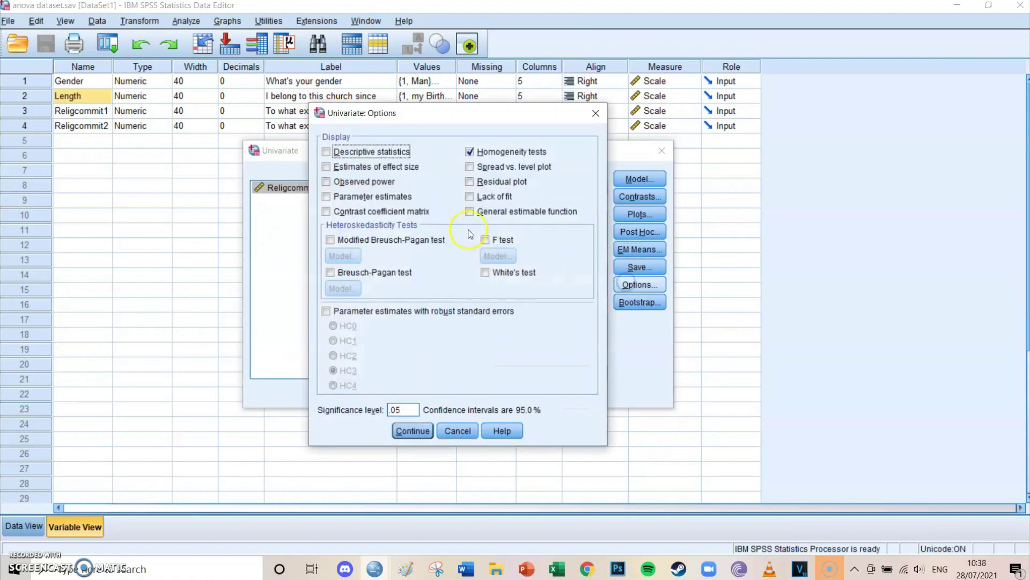
left_click(368, 152)
left_click(355, 167)
left_click(355, 181)
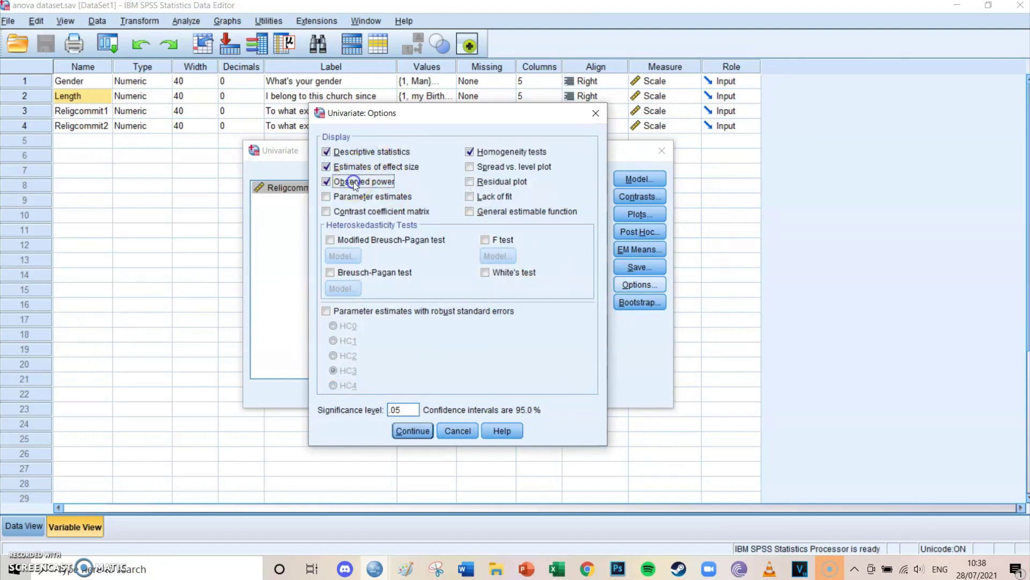
left_click(355, 197)
left_click(481, 152)
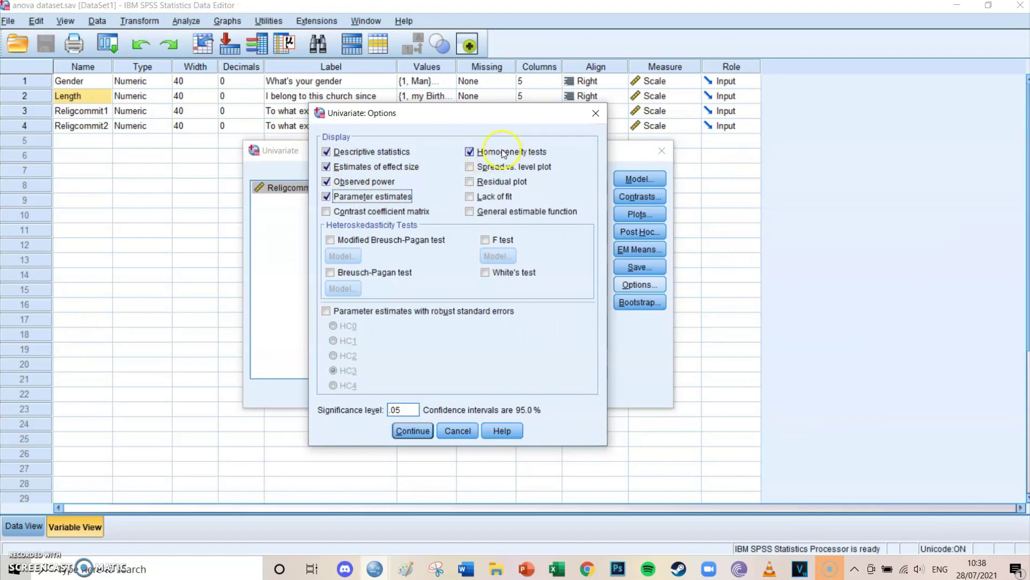
left_click(414, 430)
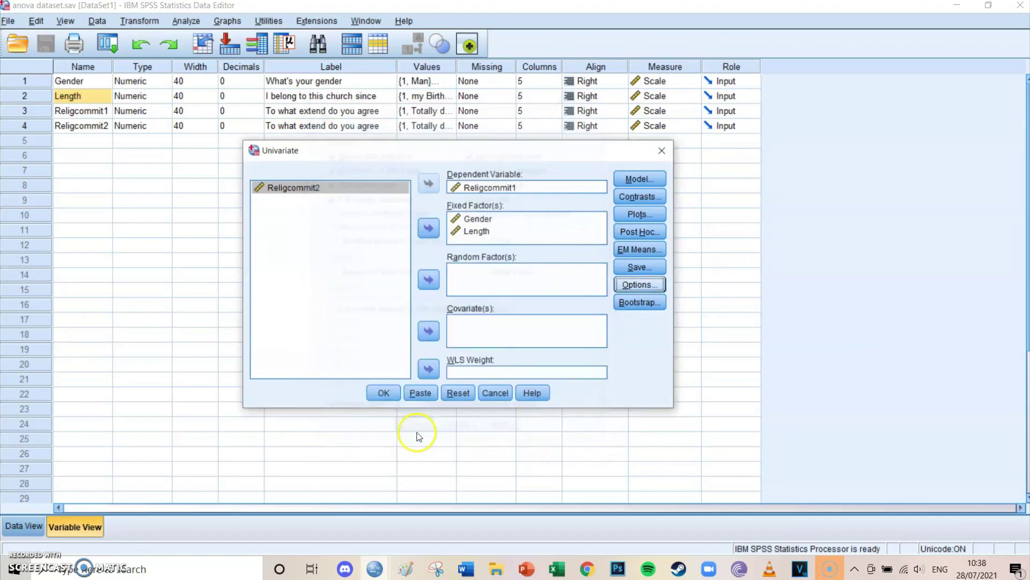
Paste the analysis as syntax, add a blank line before the UNIANOVA command, and run only that command block.
left_click(421, 393)
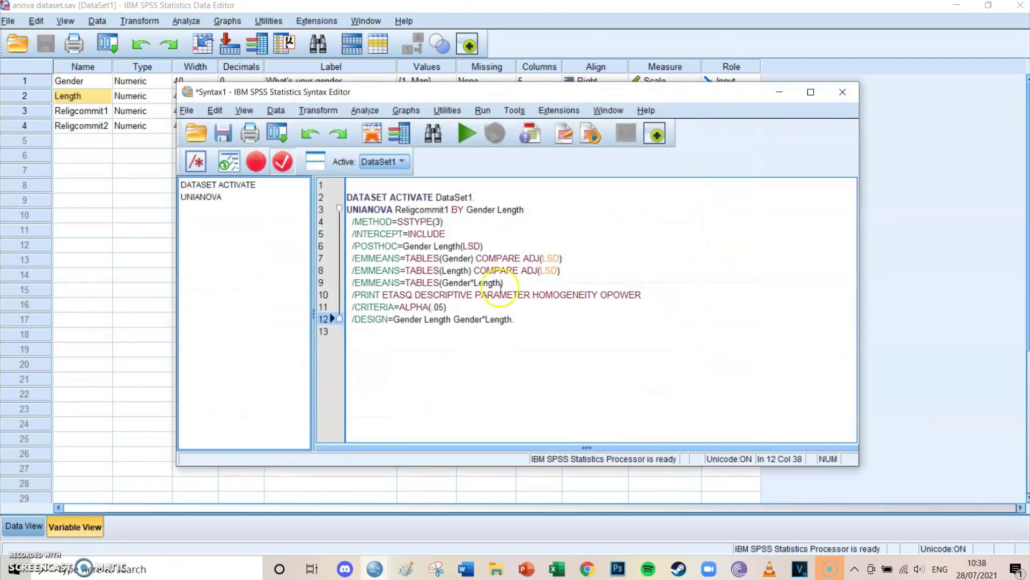
left_click(478, 194)
key("Return")
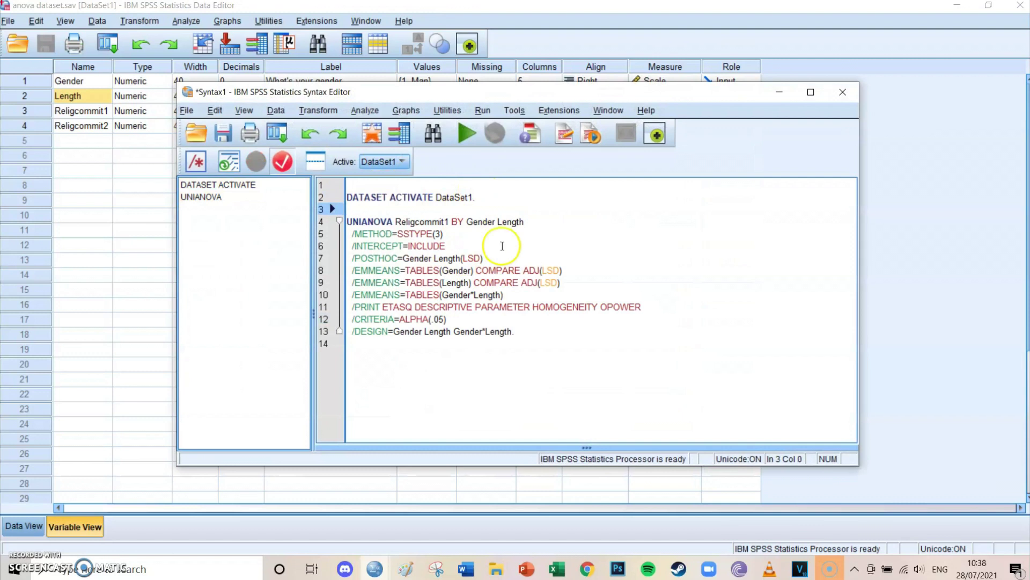
left_click_drag(530, 335, 343, 222)
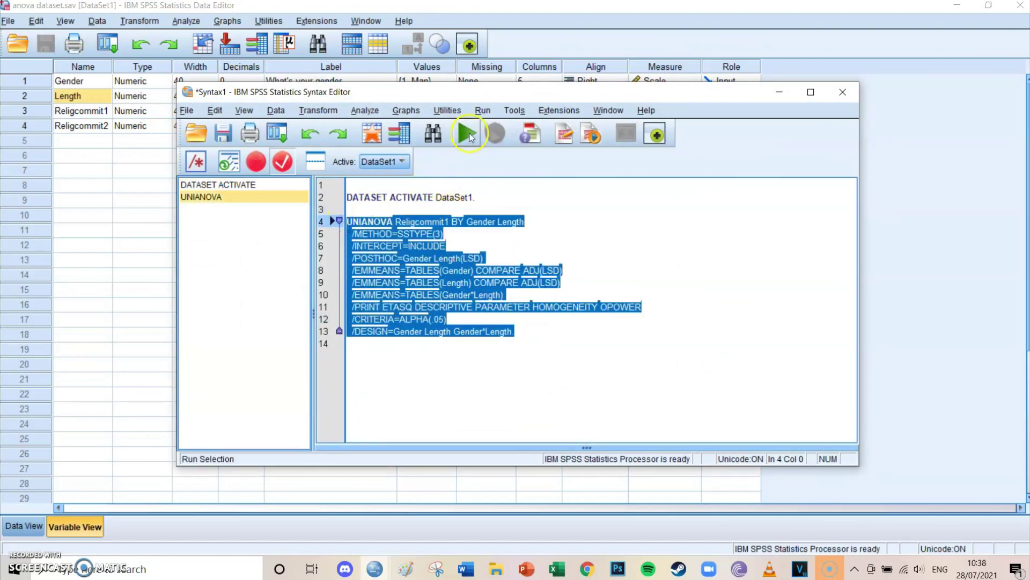
left_click(468, 134)
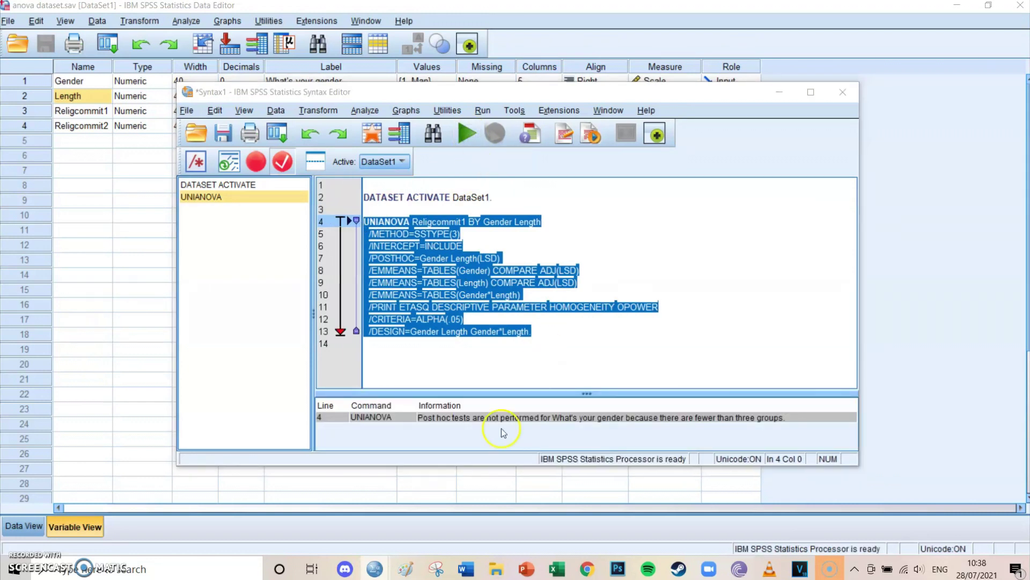
Bring up the output document and examine the Between-Subjects Factors table of the new Univariate Analysis of Variance.
mouse_move(369, 574)
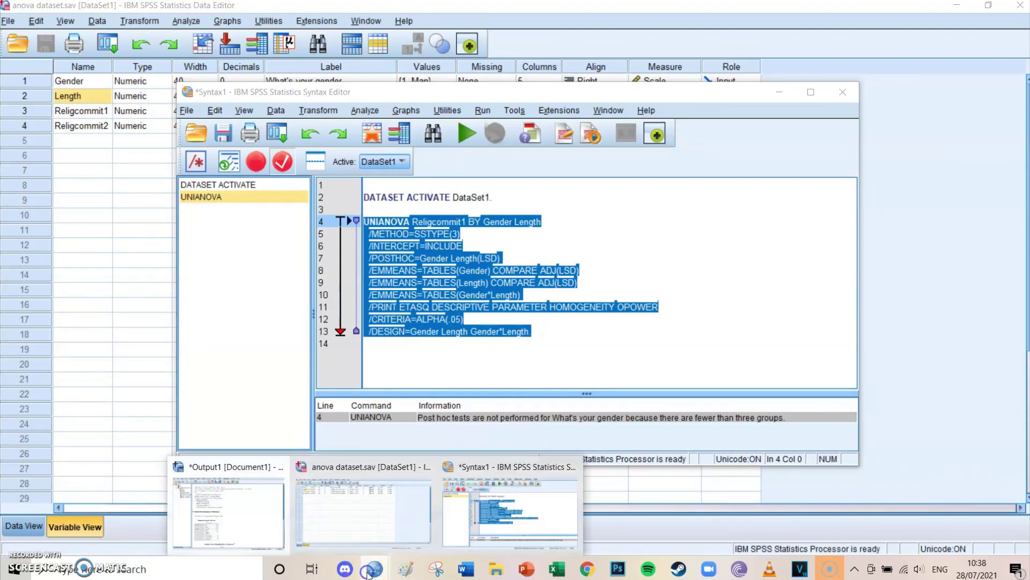
left_click(248, 524)
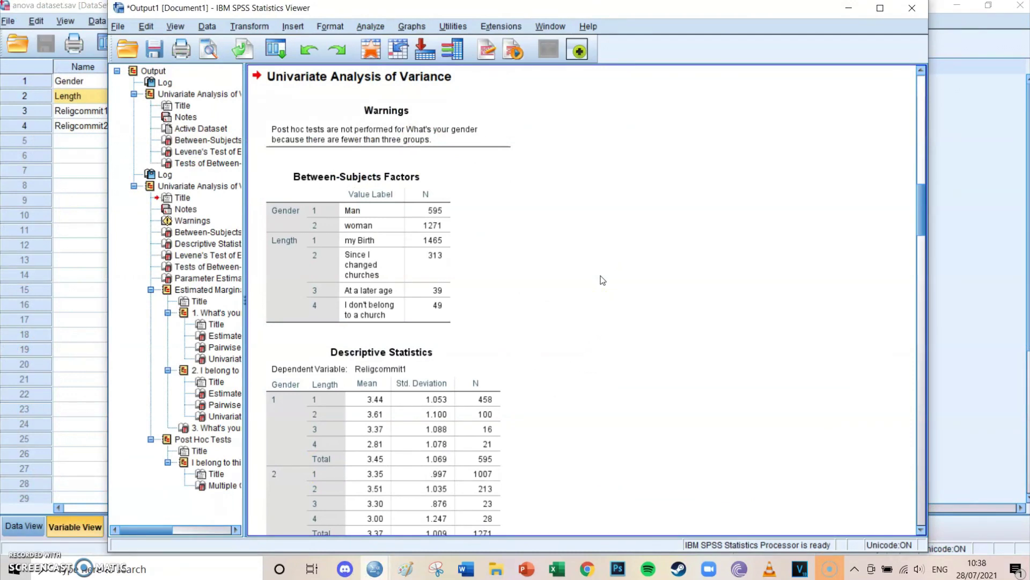
left_click(561, 228)
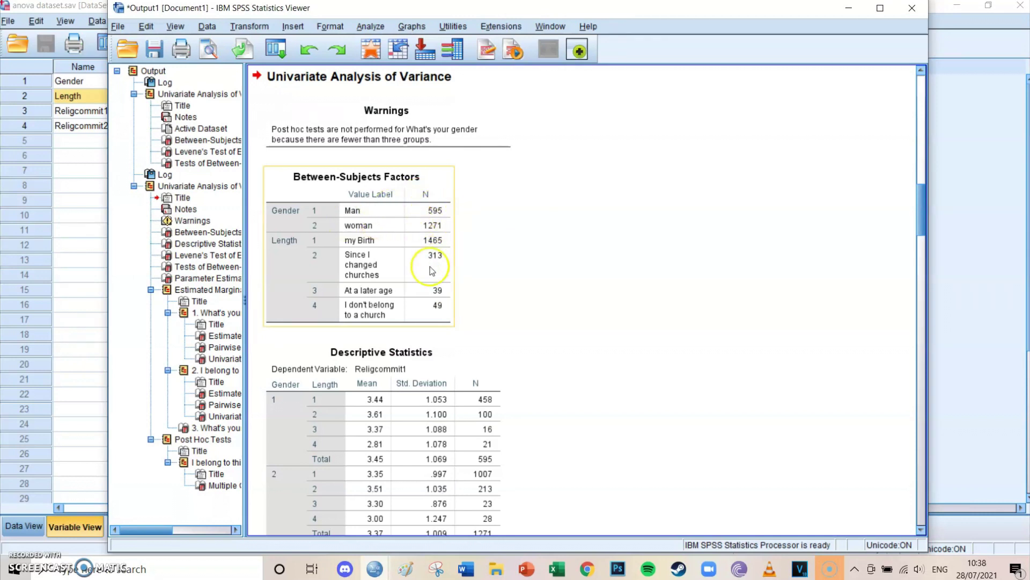
Examine the Descriptive Statistics, Levene's Test of Equality of Error Variances and Tests of Between-Subjects Effects tables for Religcommit1.
scroll(546, 247, "down", 3)
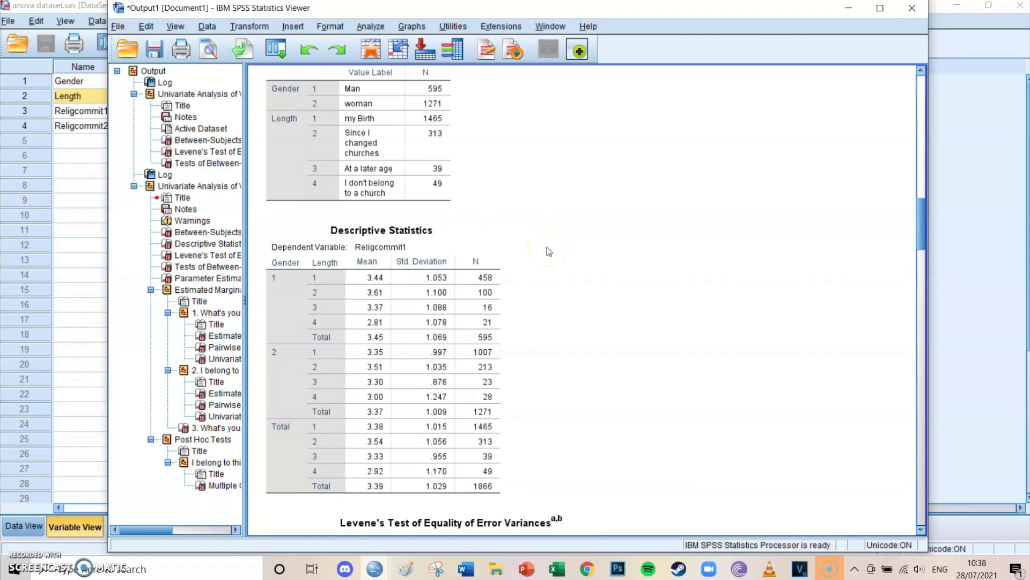
scroll(546, 247, "down", 1)
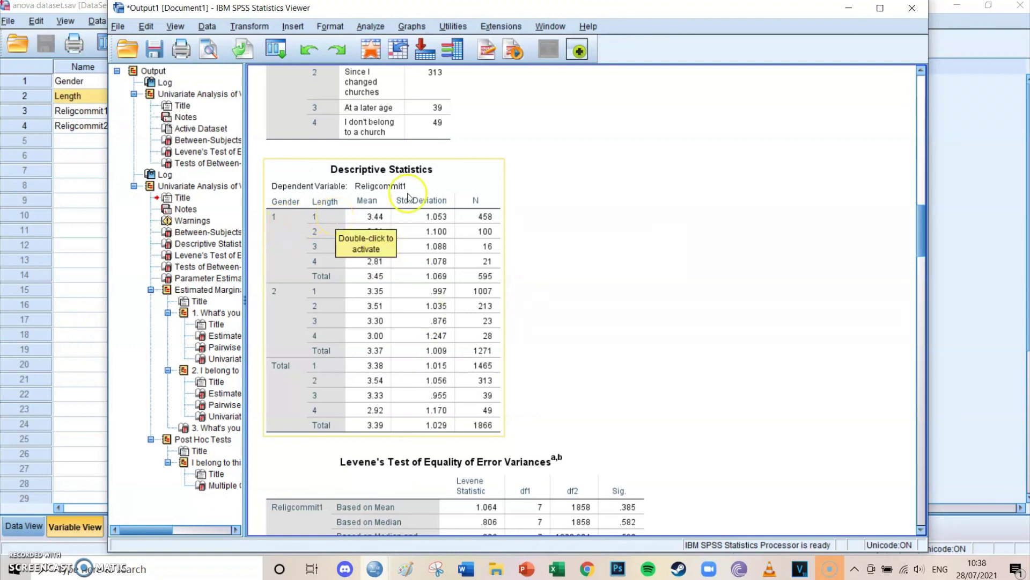
left_click(693, 223)
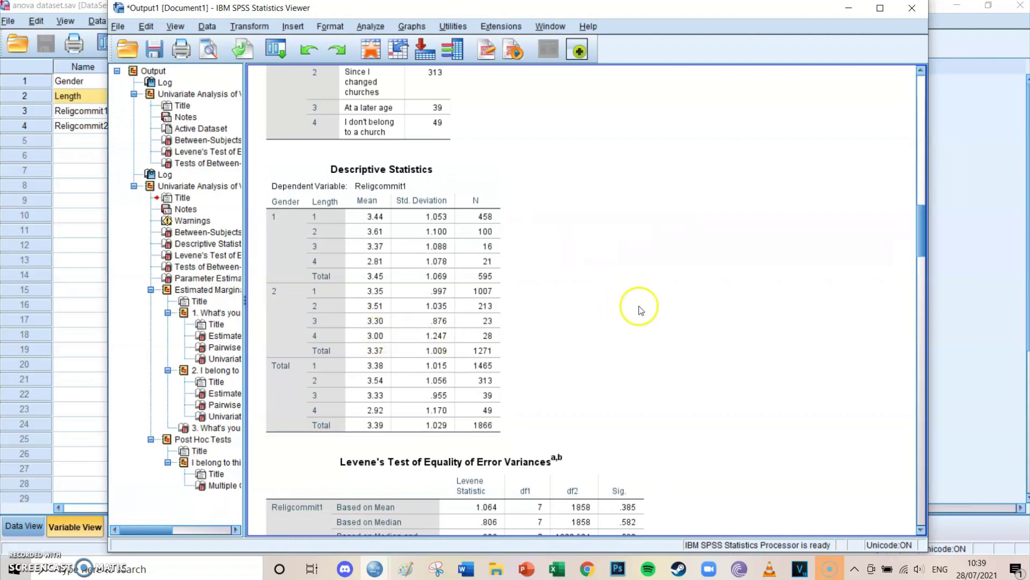
scroll(754, 296, "down", 3)
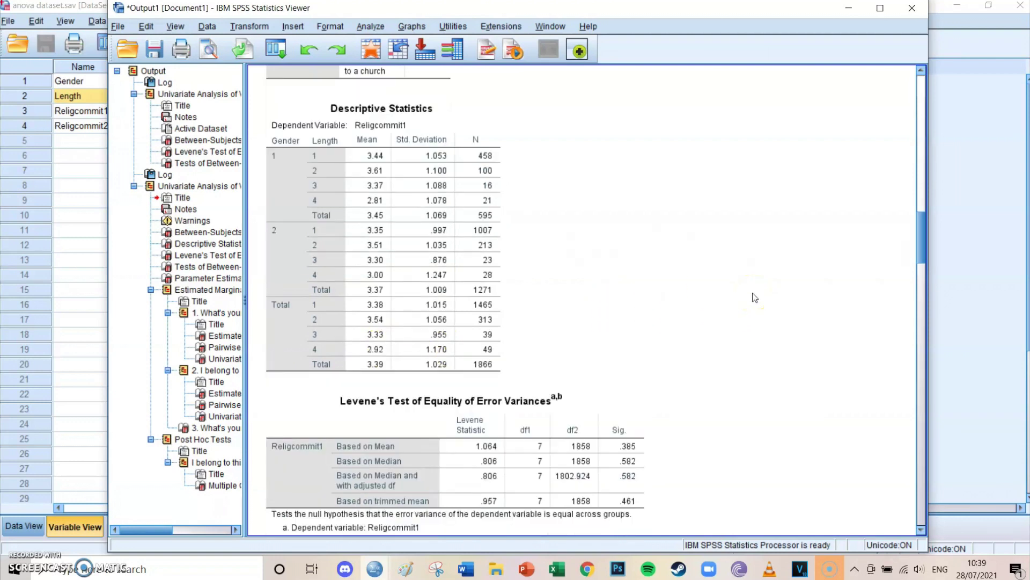
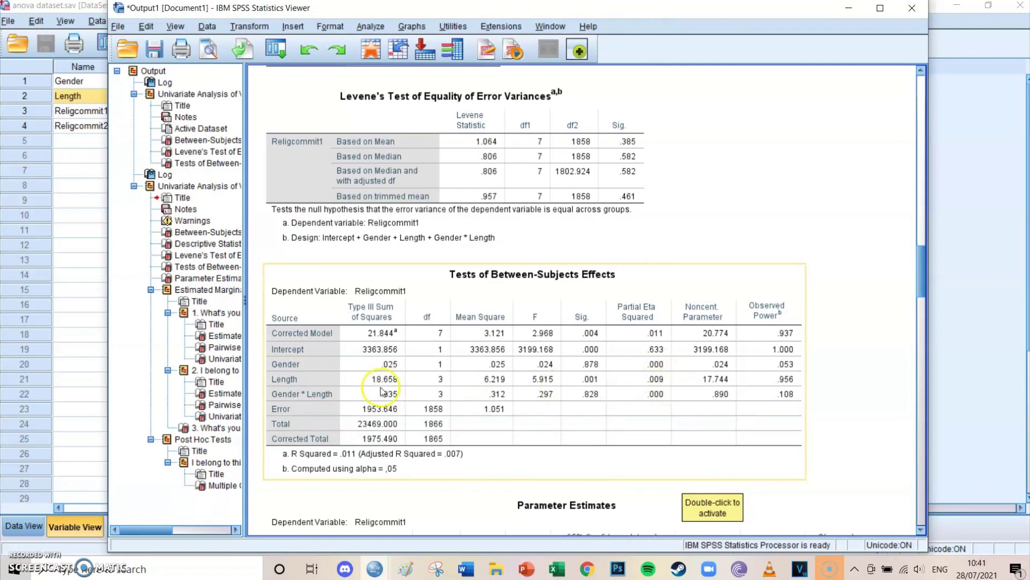
left_click(307, 370)
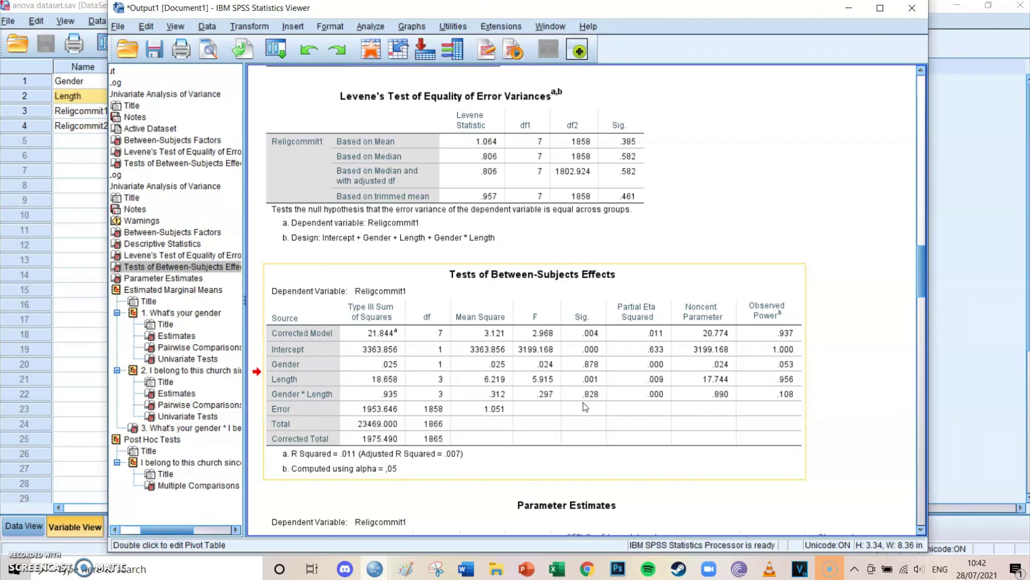
Go through the Parameter Estimates and the estimated marginal means for gender, as far as the Pairwise Comparisons for Length.
scroll(585, 407, "down", 7)
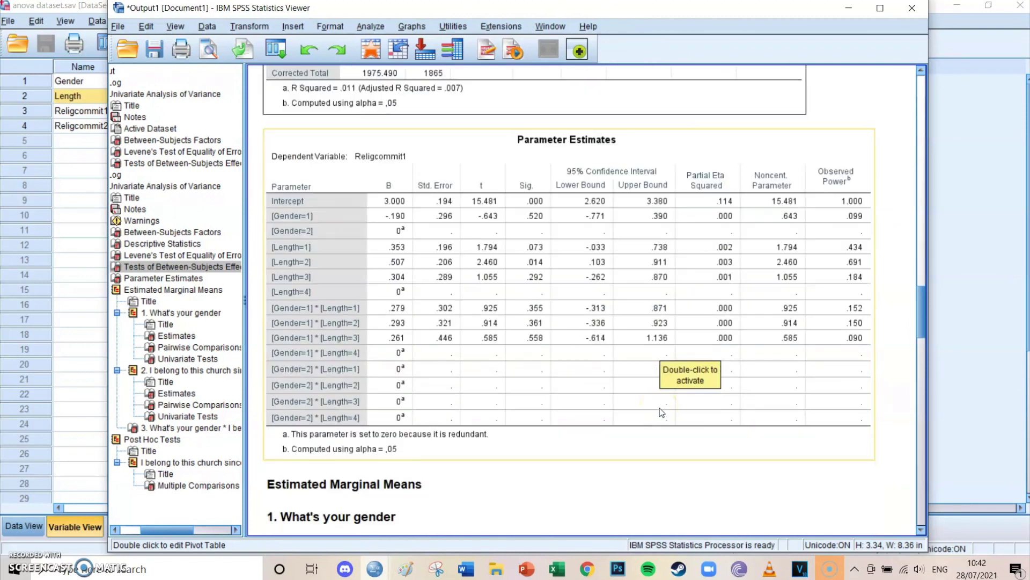
scroll(661, 413, "down", 3)
left_click_drag(518, 379, 359, 349)
scroll(650, 402, "down", 4)
scroll(456, 302, "down", 2)
scroll(661, 448, "down", 7)
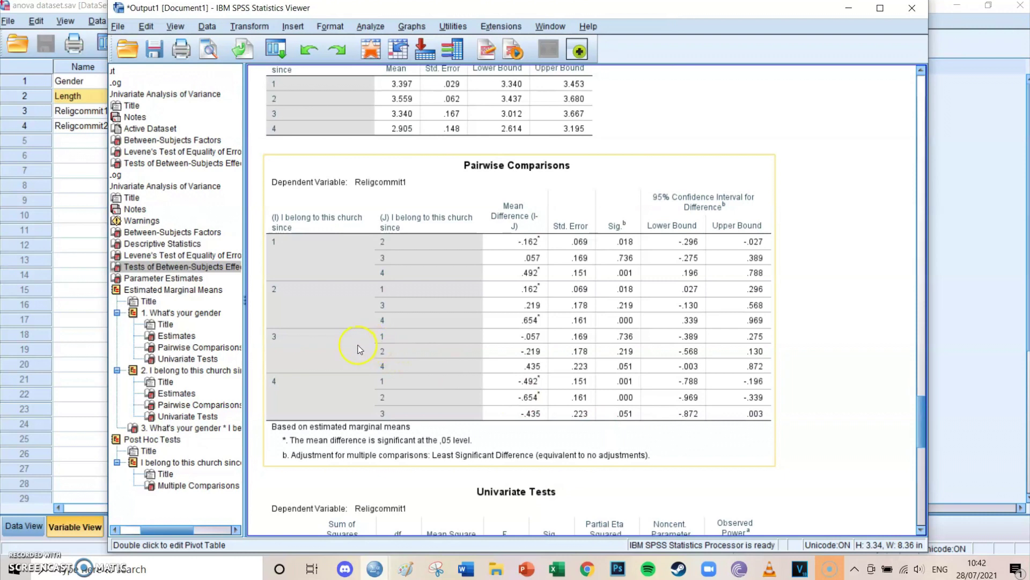
Examine the Pairwise Comparisons between the church membership length categories and those between the two genders.
left_click(413, 350)
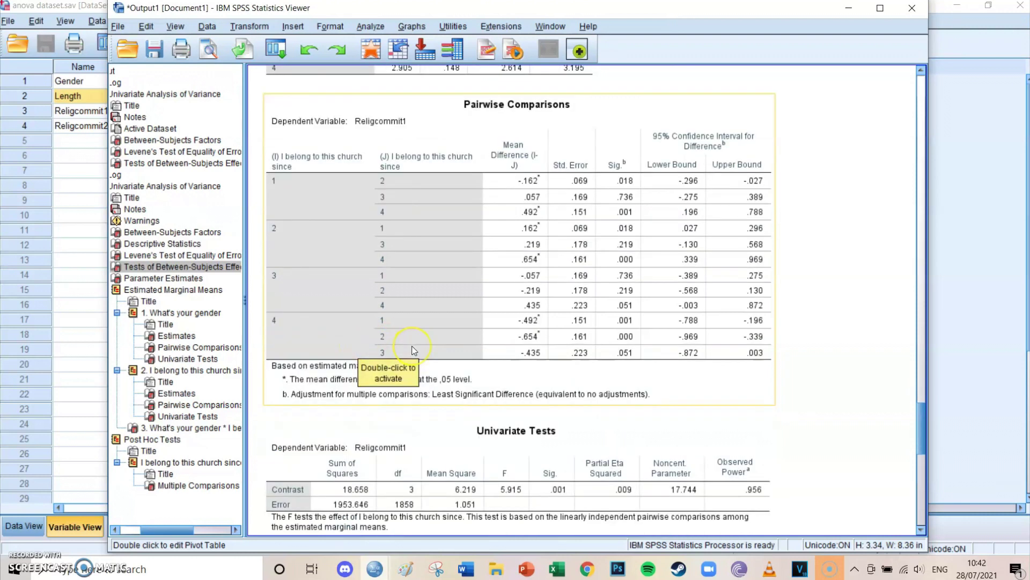
left_click_drag(413, 350, 850, 310)
left_click(285, 243)
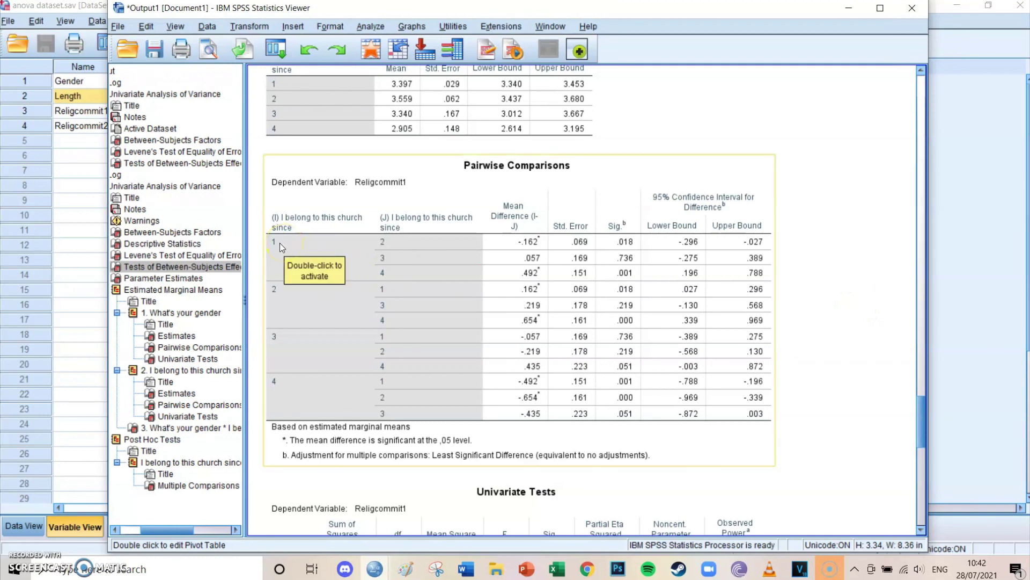
left_click(395, 272)
left_click(374, 295)
left_click(290, 235)
left_click(391, 254)
scroll(539, 266, "up", 5)
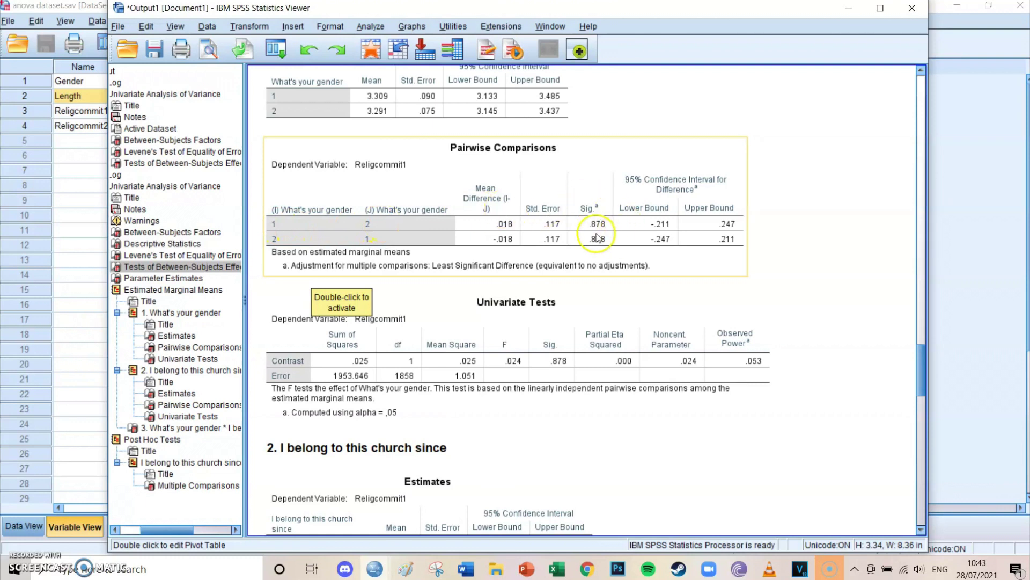
left_click_drag(601, 239, 825, 317)
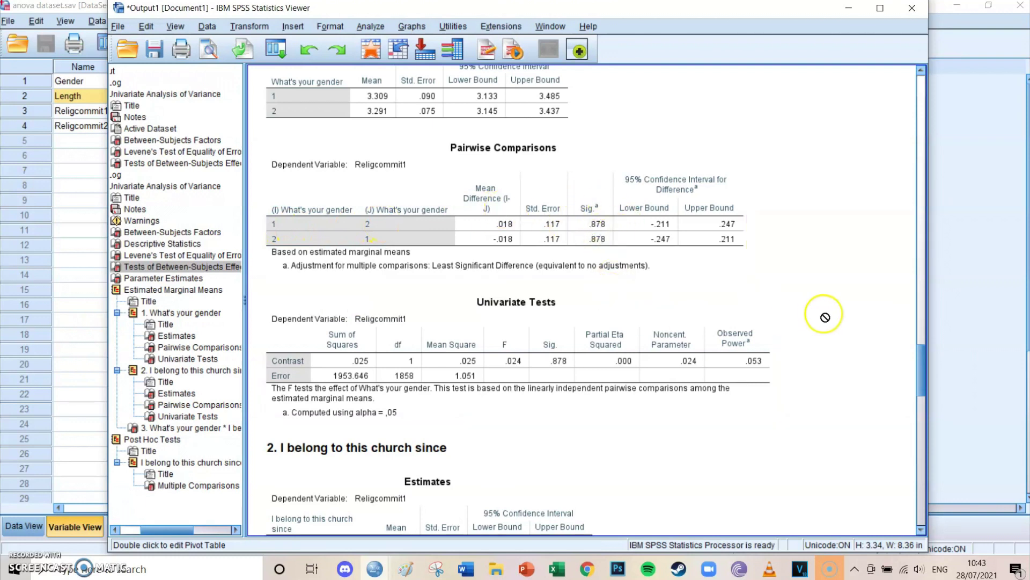
Review the Length estimates and Univariate Tests, and view the estimated marginal means for the gender by church membership length interaction.
scroll(824, 317, "down", 3)
scroll(825, 317, "down", 6)
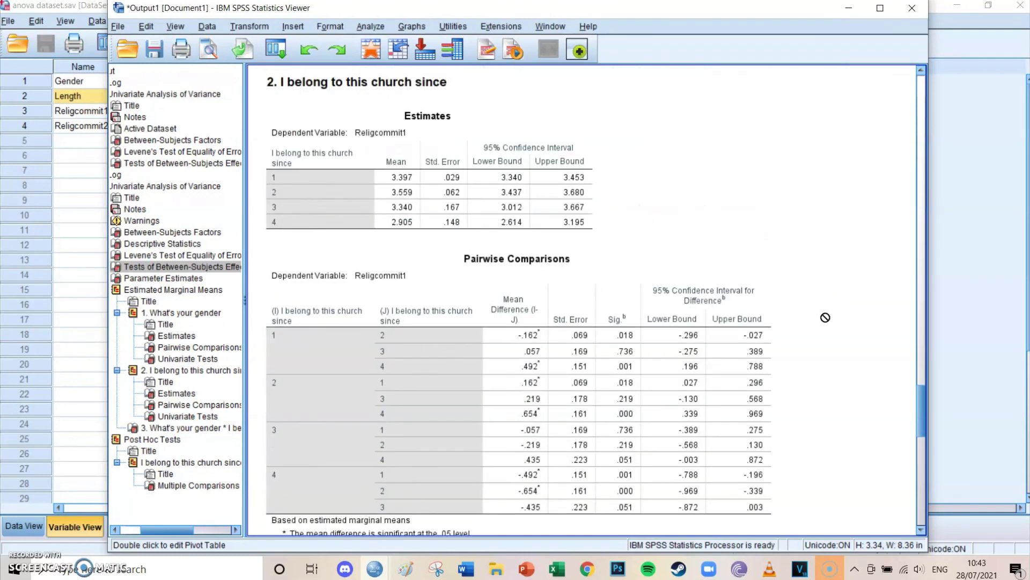
scroll(847, 353, "down", 6)
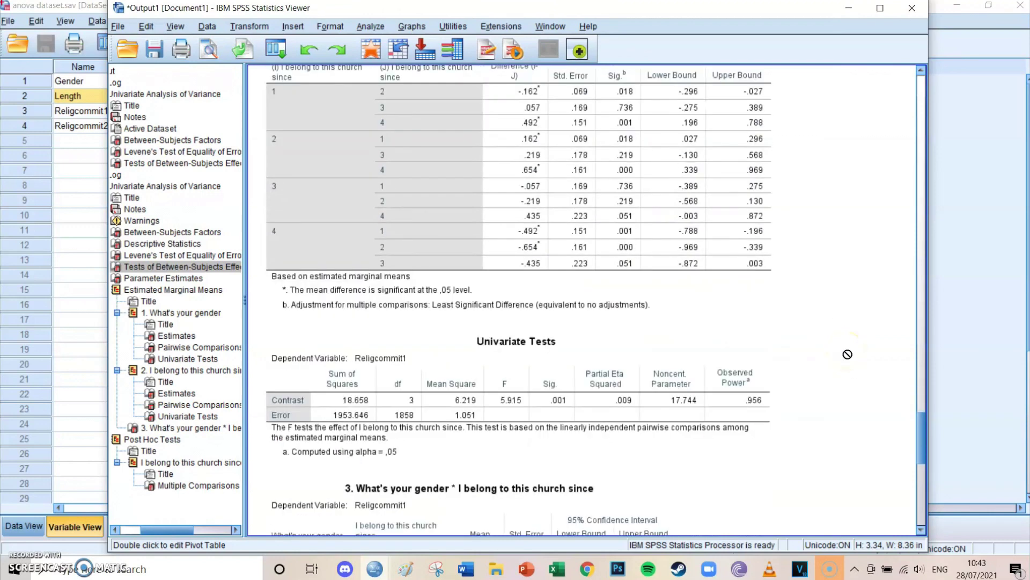
left_click(330, 199)
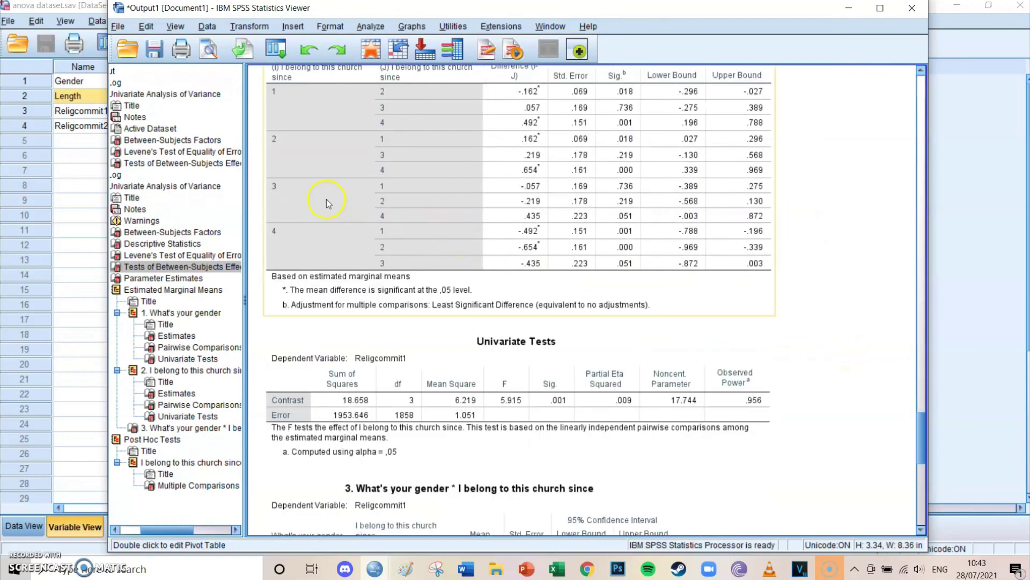
left_click(829, 342)
scroll(829, 343, "down", 4)
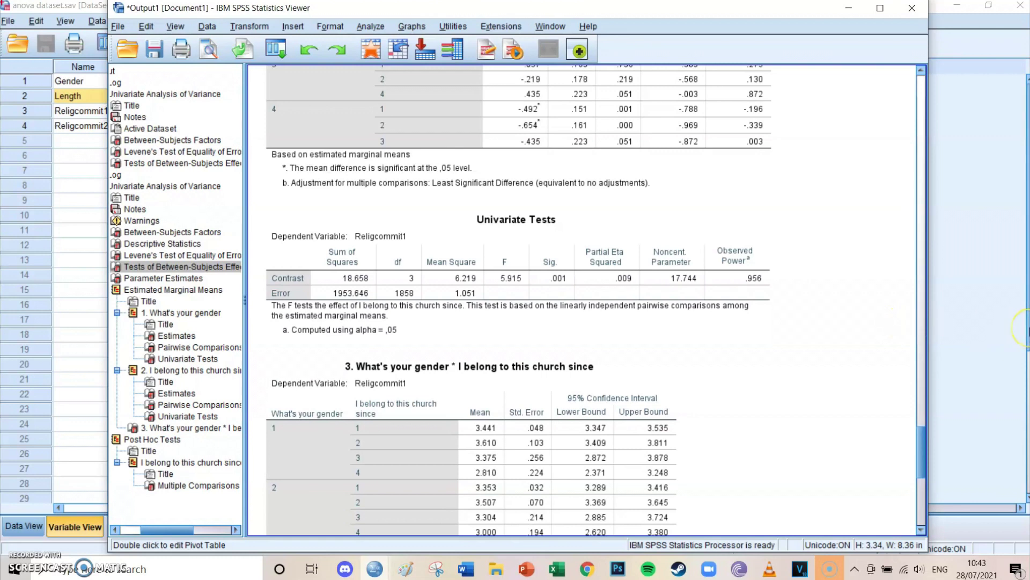
Return from the output to the variable list of anova dataset.sav in the Data Editor.
left_click(1028, 331)
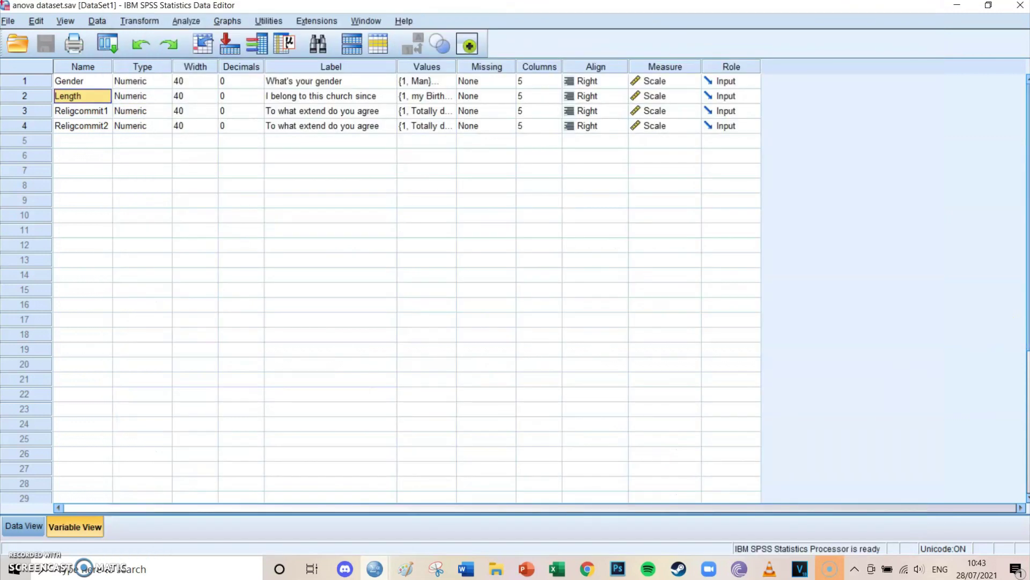
left_click(835, 574)
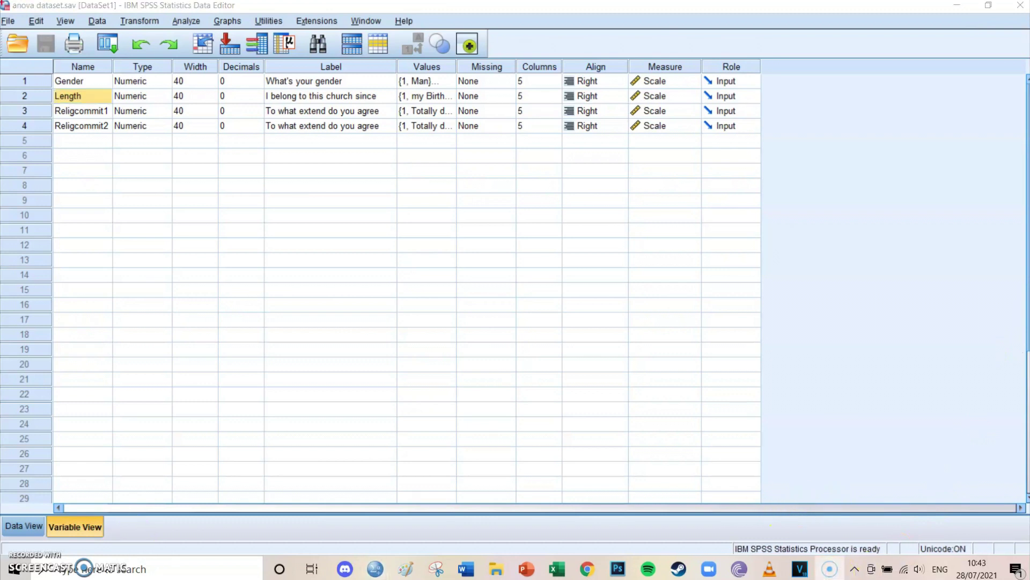